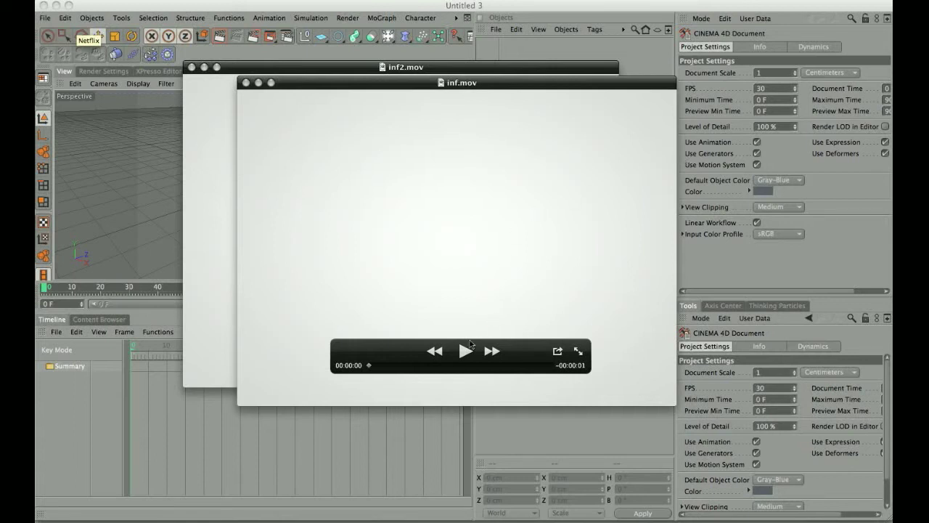
Play the inf.mov and inf2.mov previews in QuickTime Player, then close both movie windows
key("super+i")
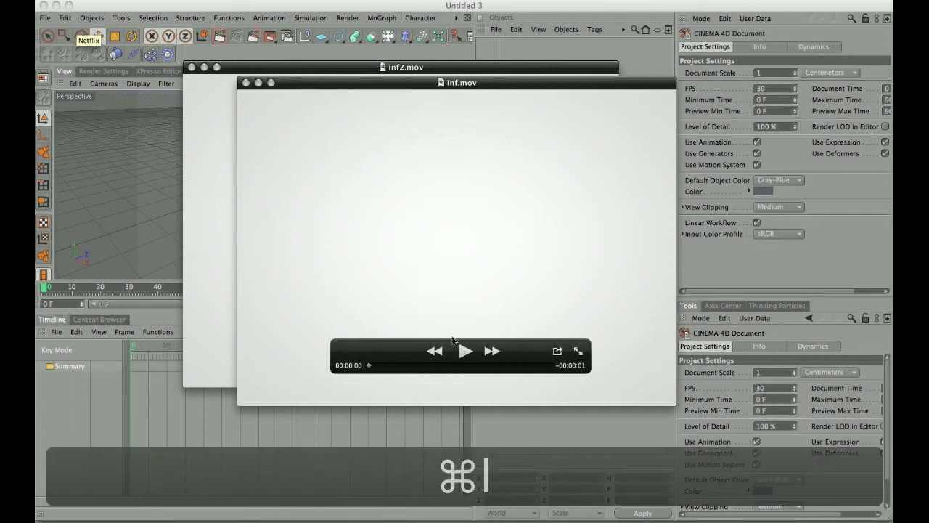
left_click(452, 347)
key("super+i")
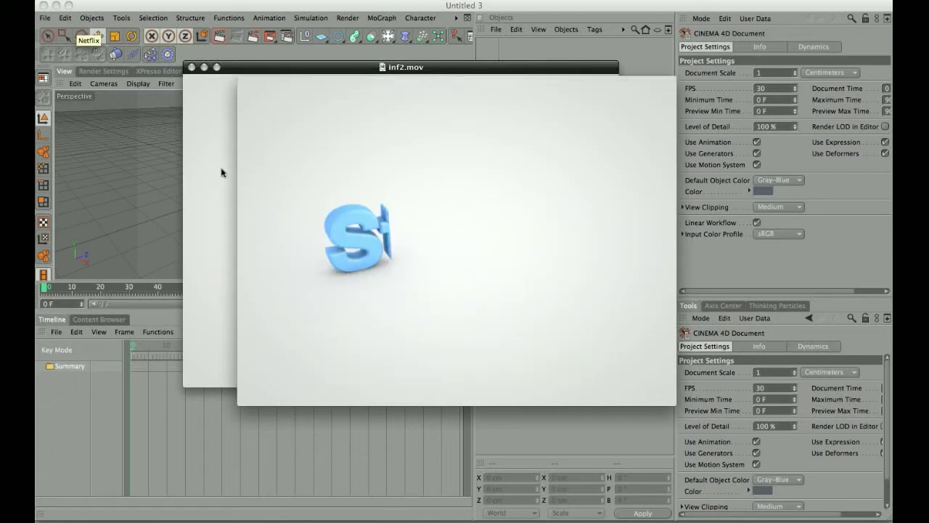
left_click(224, 206)
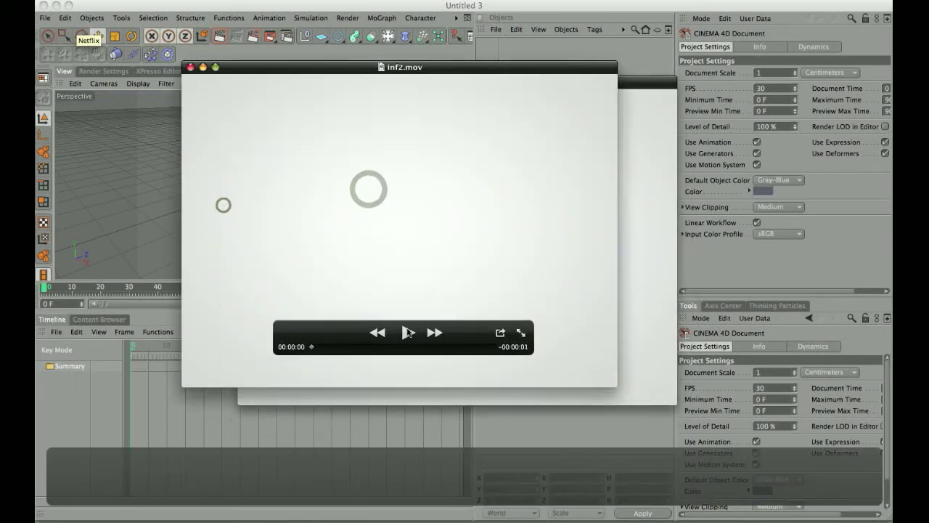
key("super+l")
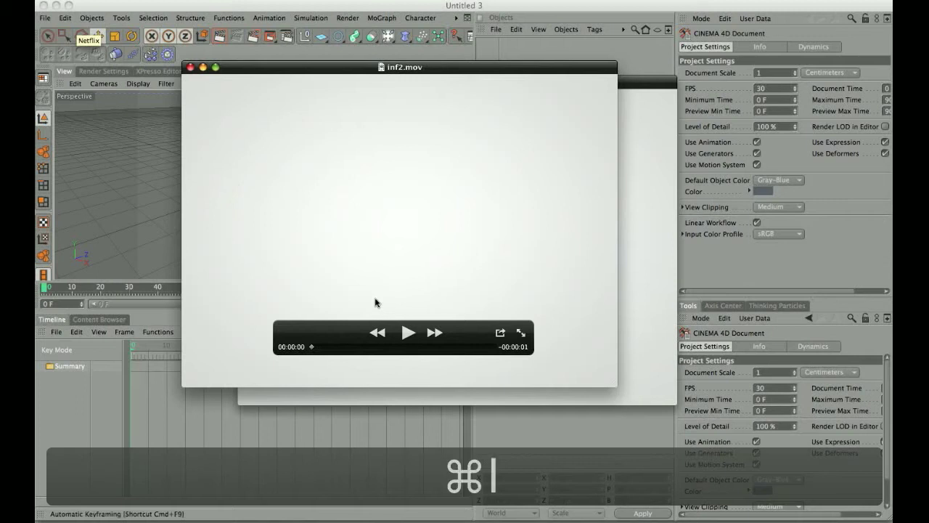
key("space")
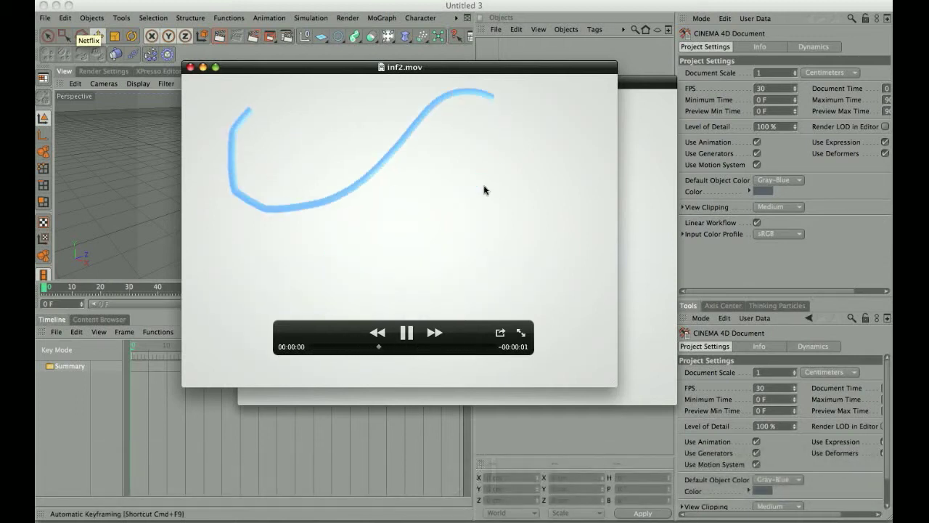
left_click(190, 67)
left_click(246, 82)
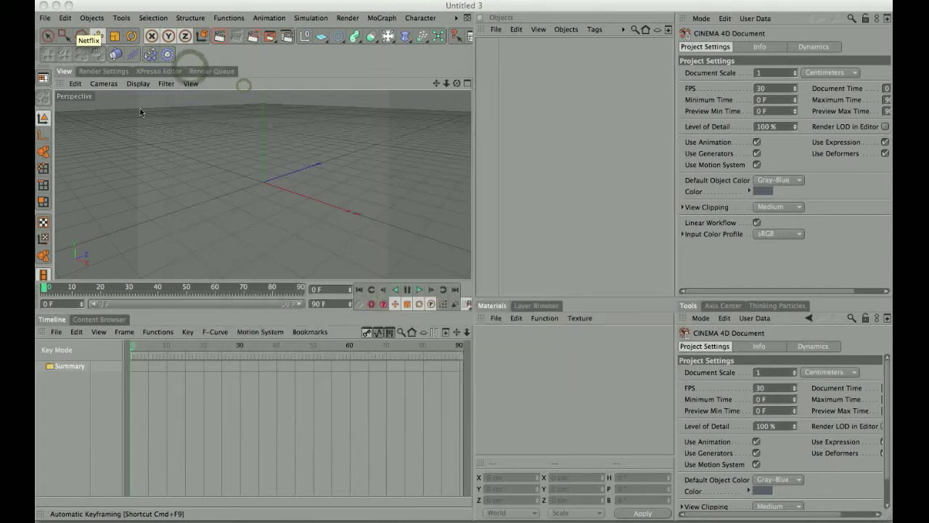
Add a MoGraph MoText object and change its text from 'Text' to 'Poopy'
left_click(381, 17)
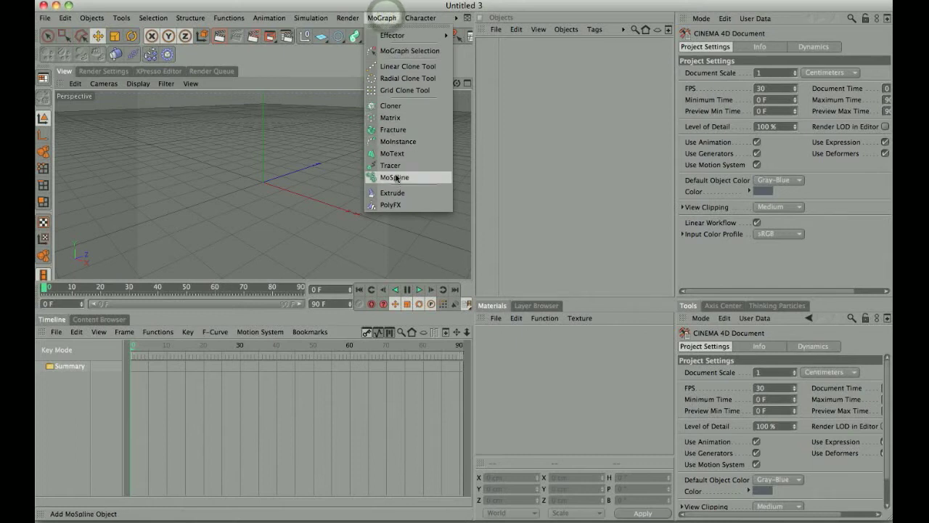
left_click(392, 153)
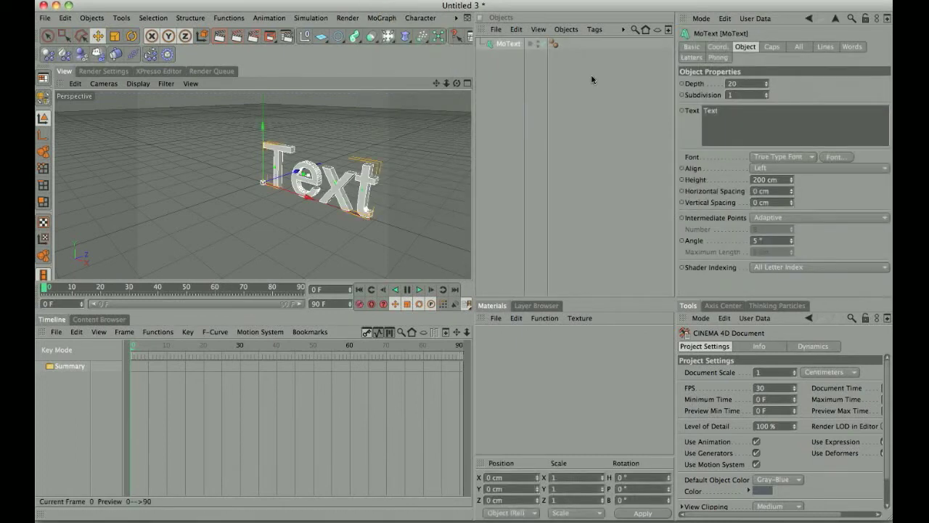
left_click(743, 123)
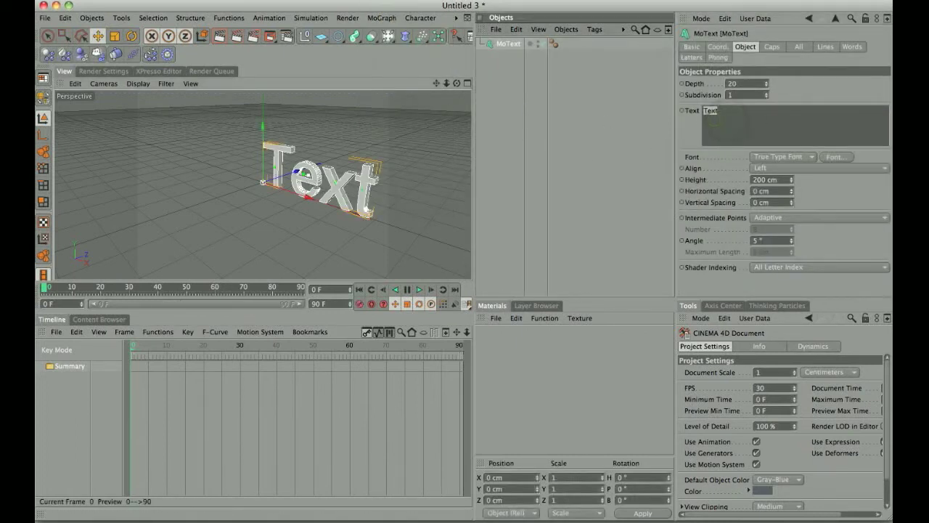
type("Poopy")
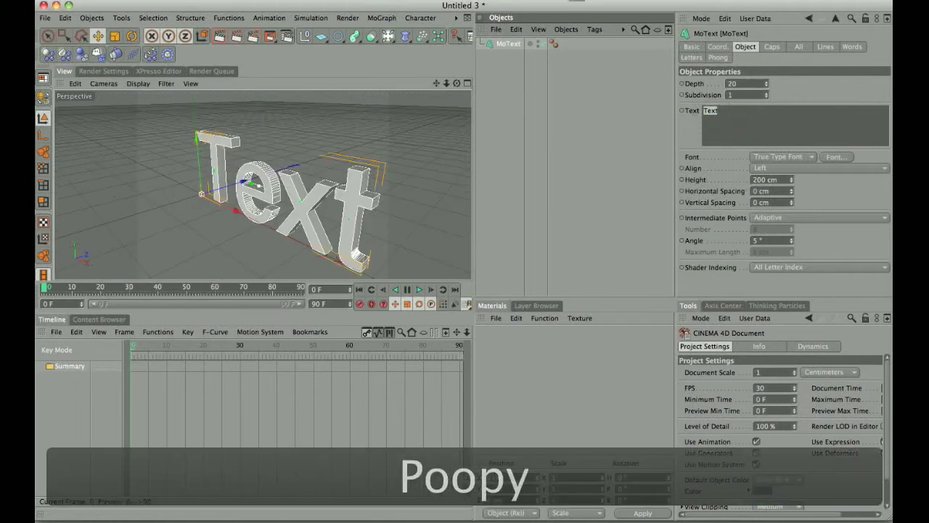
left_click(714, 121)
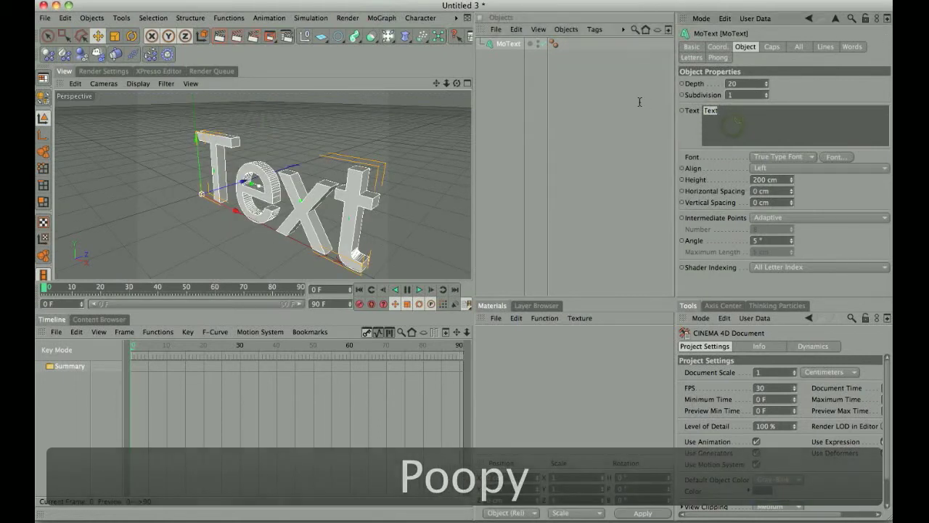
type("Poopy")
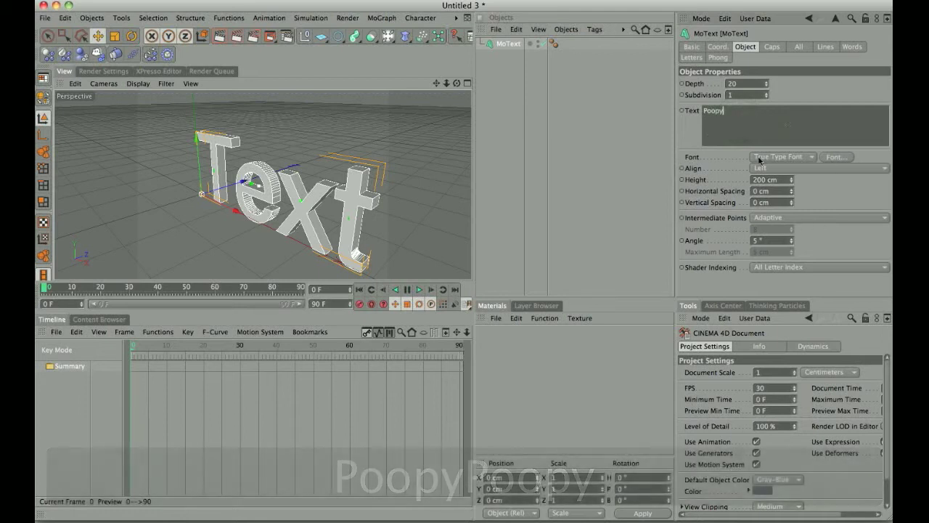
key("Tab")
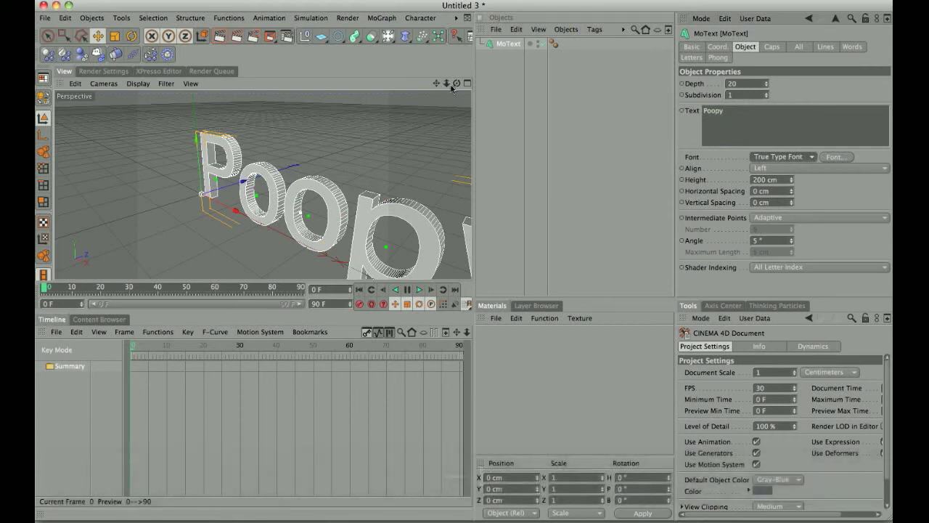
Add a 200 cm Cube and move it along X to 808.079 cm, right of the Poopy lettering
left_click_drag(299, 222, 291, 95, "alt")
left_click_drag(436, 82, 290, 188)
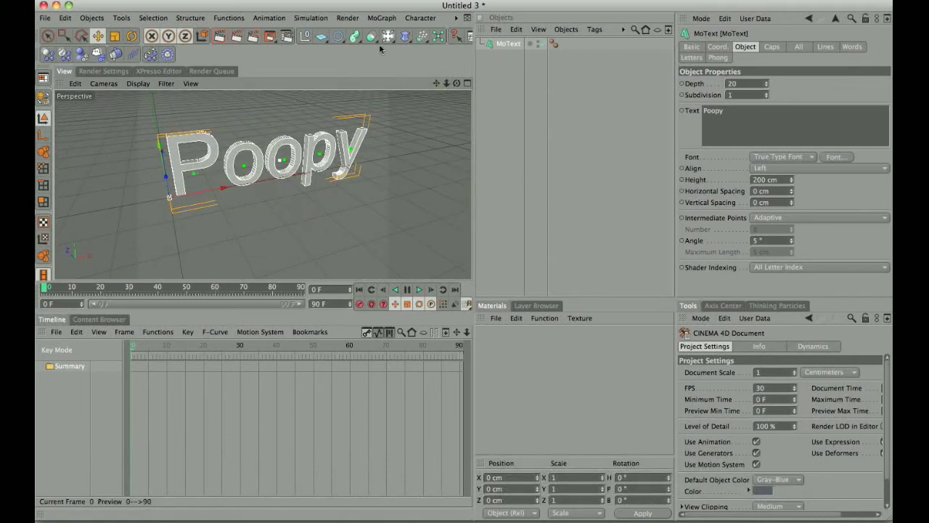
left_click_drag(322, 40, 338, 45)
left_click_drag(221, 192, 468, 129)
Reshape the cube into a 278.904 cm high, 121.633 cm deep slab over Poopy's end
left_click_drag(445, 87, 434, 80)
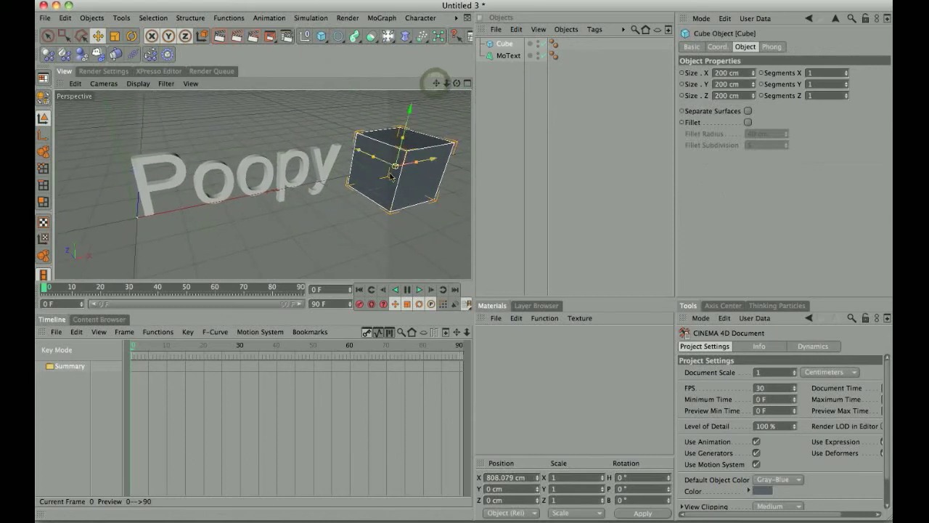
middle_click(330, 182)
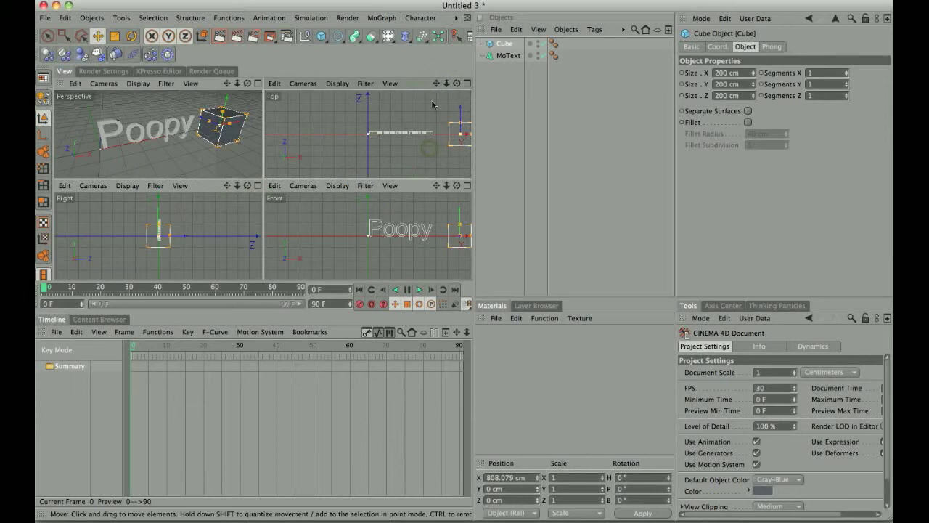
left_click_drag(436, 82, 402, 83)
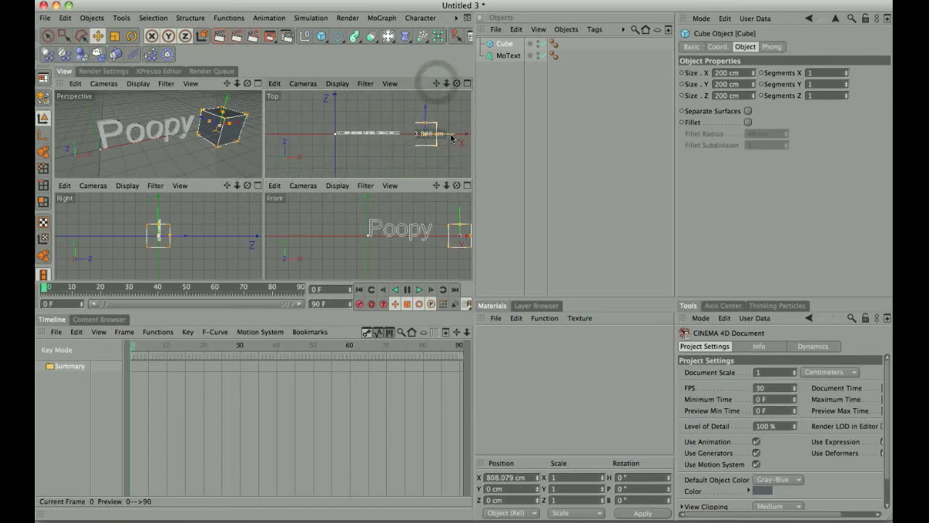
left_click_drag(452, 138, 416, 135)
left_click_drag(454, 224, 448, 208)
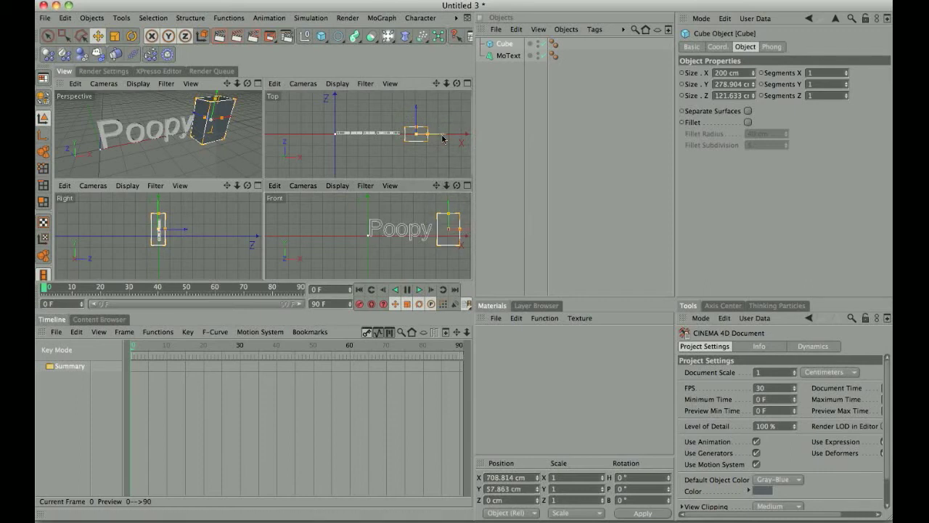
mouse_move(439, 134)
left_mouse_down()
mouse_move(368, 138)
mouse_move(437, 142)
left_mouse_up()
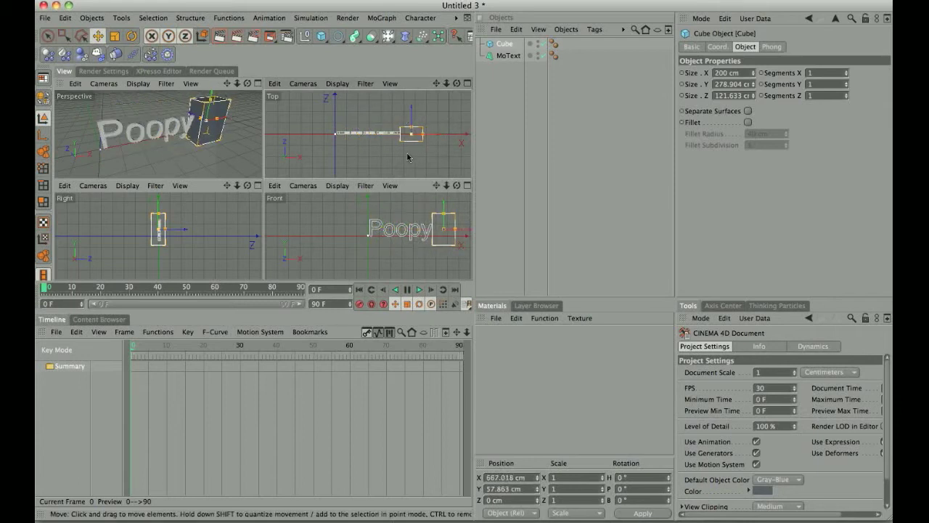
Add a Boole object in A subtract B mode with MoText and Cube as its children
left_click_drag(370, 38, 370, 38)
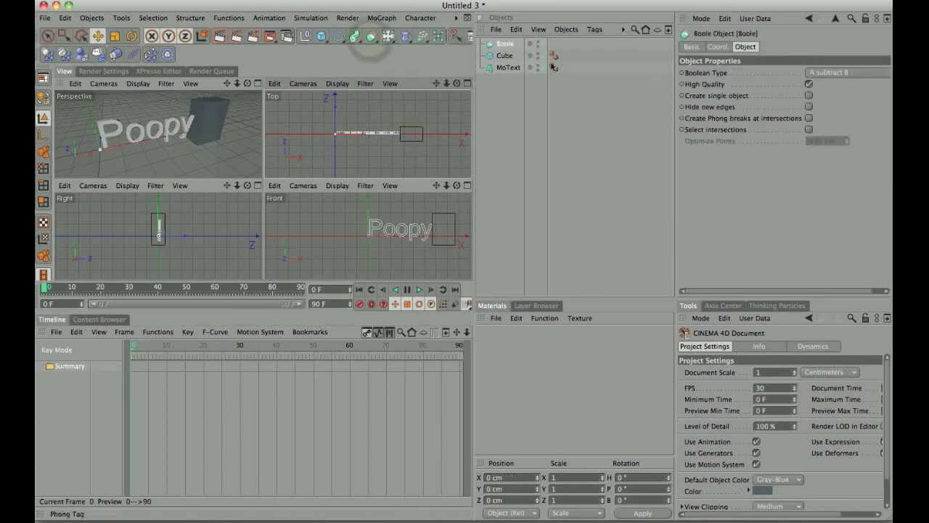
left_click_drag(508, 67, 508, 48)
left_click(512, 55)
left_click(527, 42)
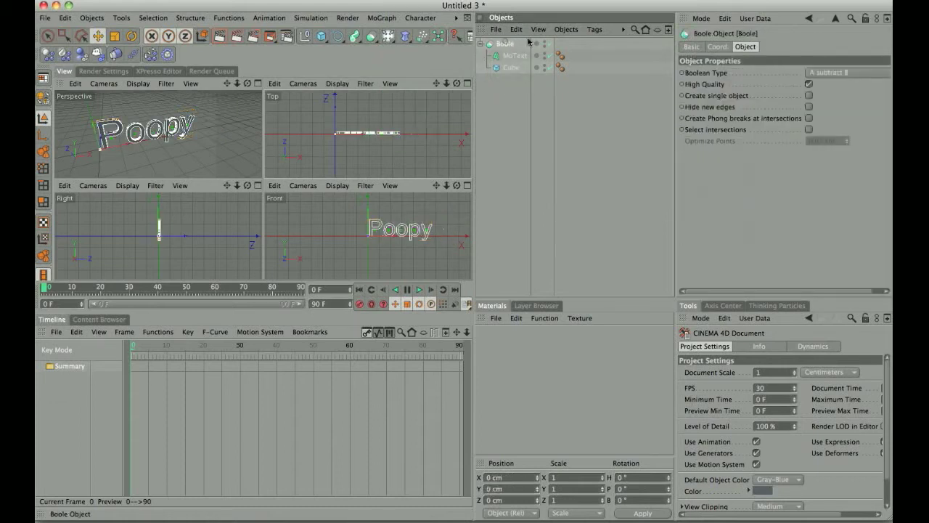
left_click(835, 73)
left_click(833, 65)
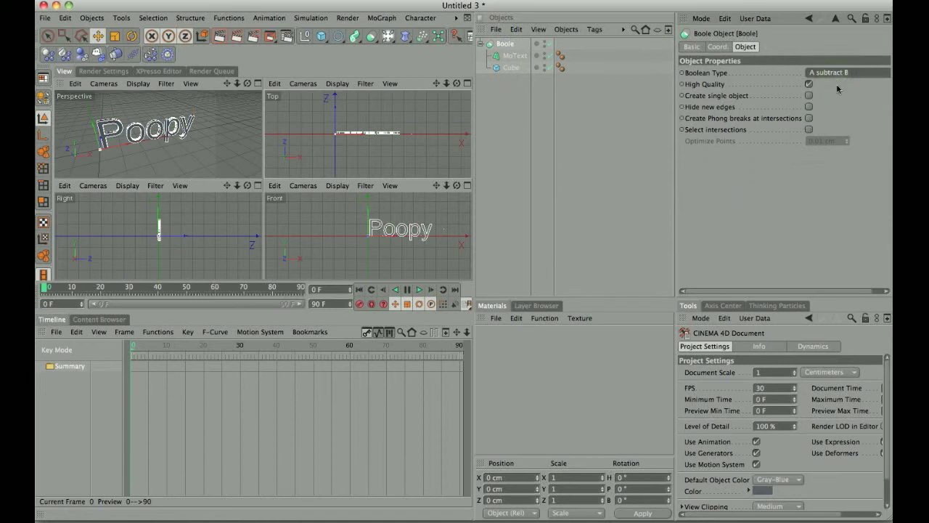
left_click(512, 68)
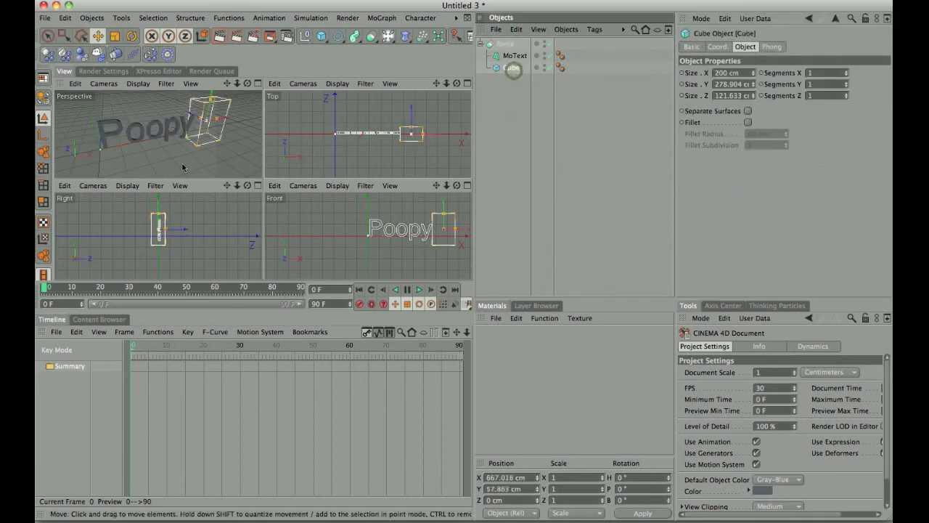
Narrow the cutting Cube to about 106 cm along X, then collapse and hide the Boole group
left_click_drag(230, 121, 256, 96)
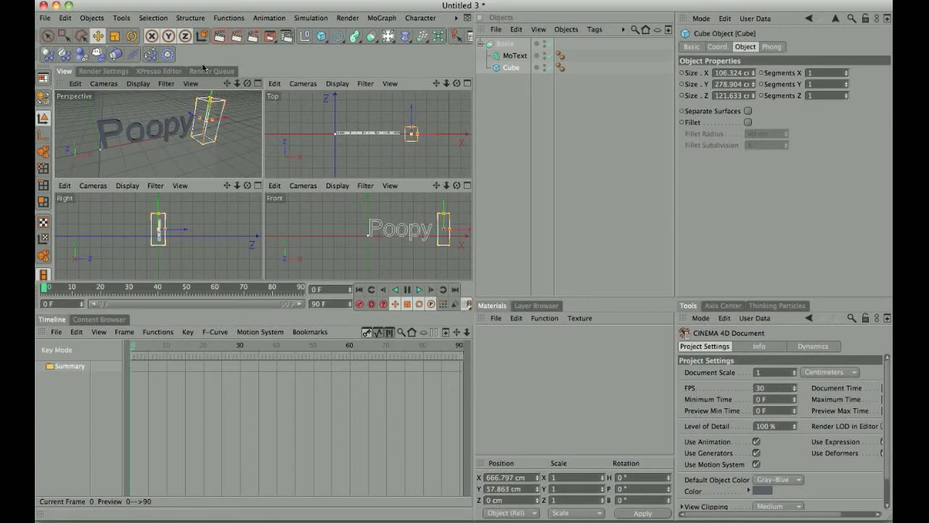
left_click(481, 45)
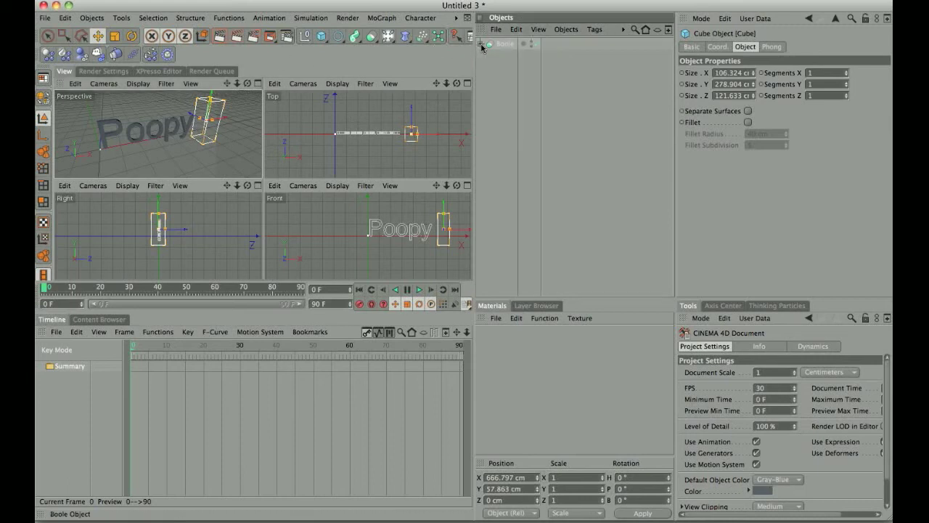
left_click(533, 45)
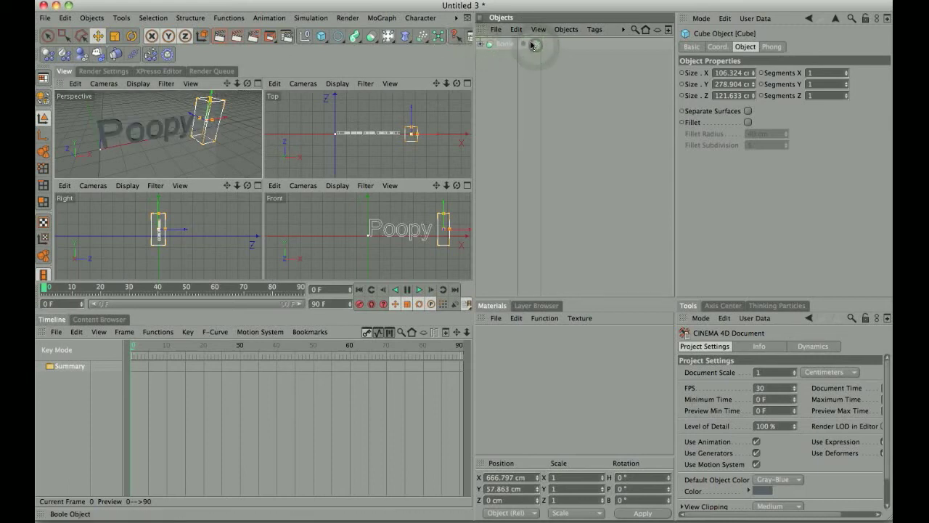
left_click(203, 163)
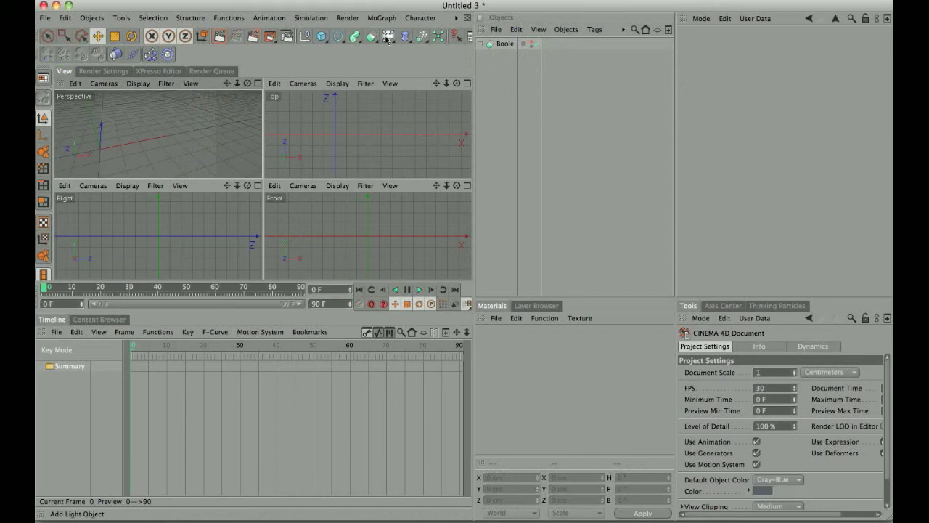
Draw a freehand Spline looping across the grid in the maximized Perspective view
left_click(354, 40)
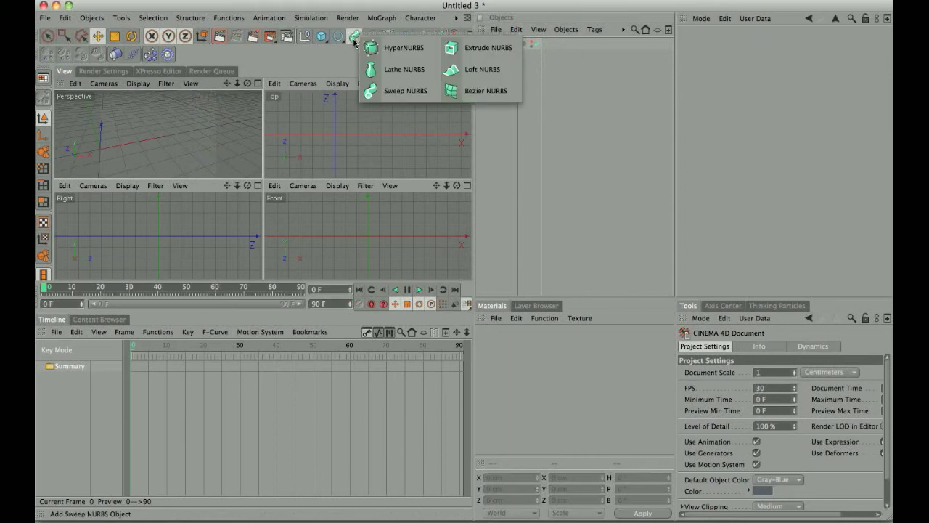
left_click(337, 36)
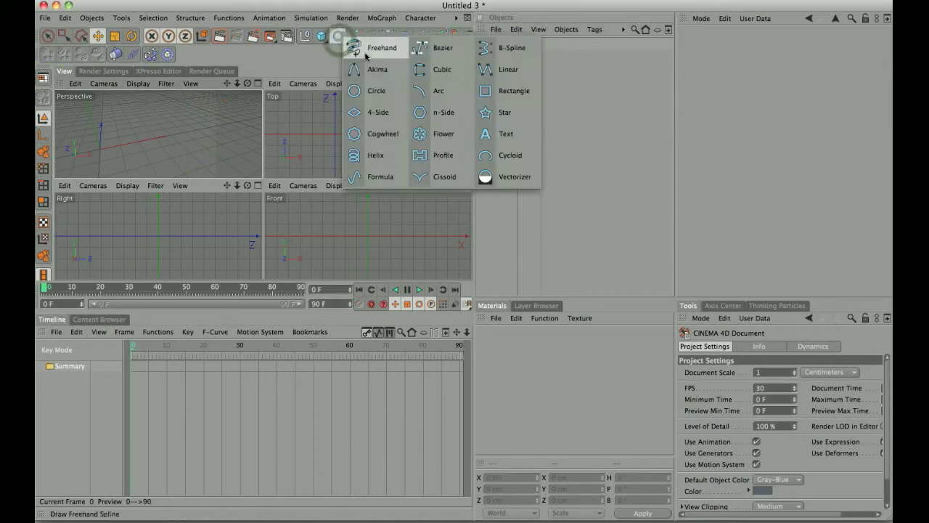
left_click(365, 53)
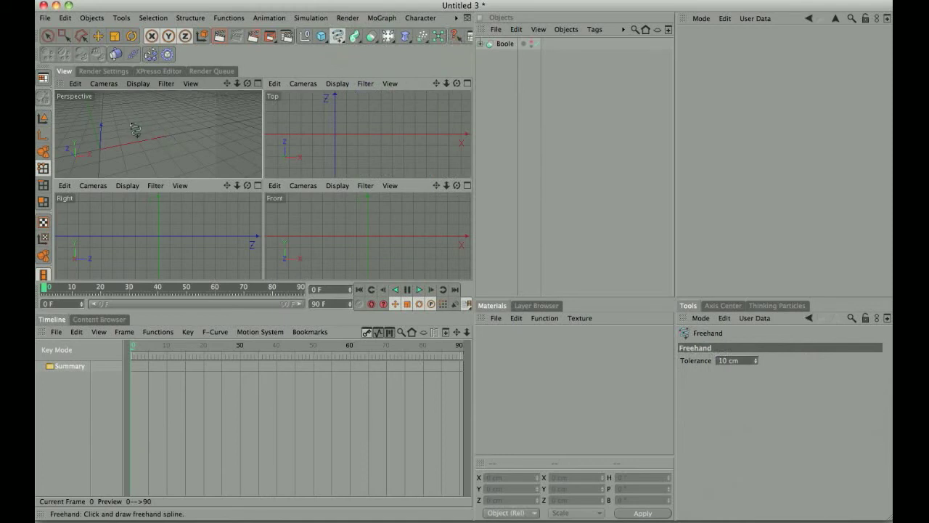
middle_click(174, 144)
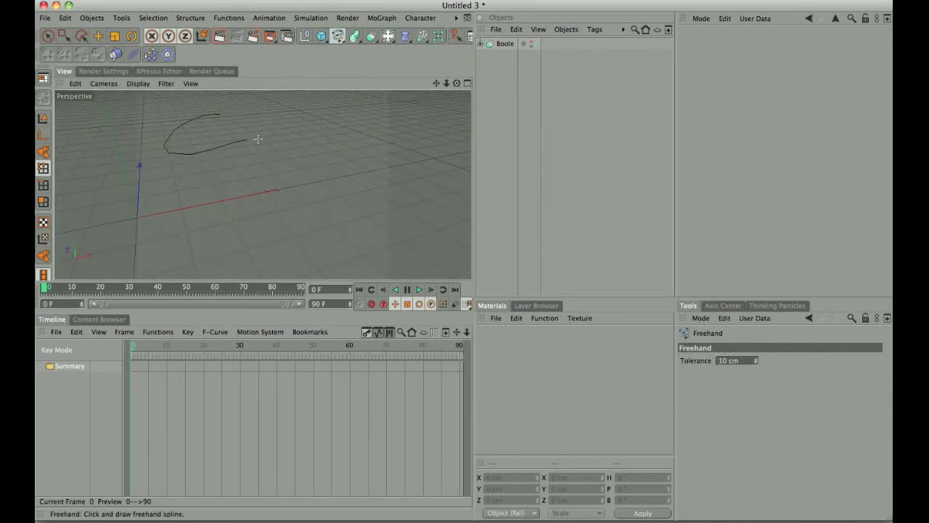
mouse_move(247, 190)
left_mouse_down()
mouse_move(257, 199)
mouse_move(360, 192)
left_mouse_up()
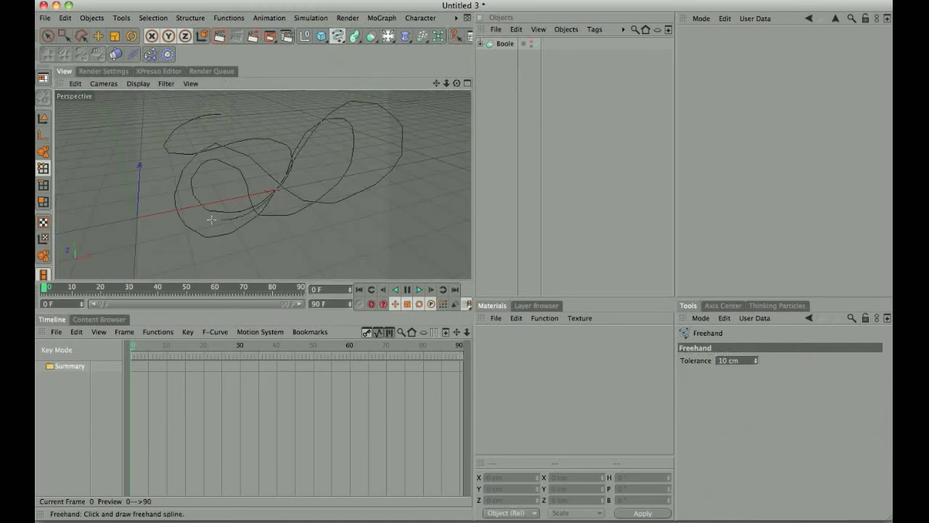
left_click_drag(211, 219, 211, 219)
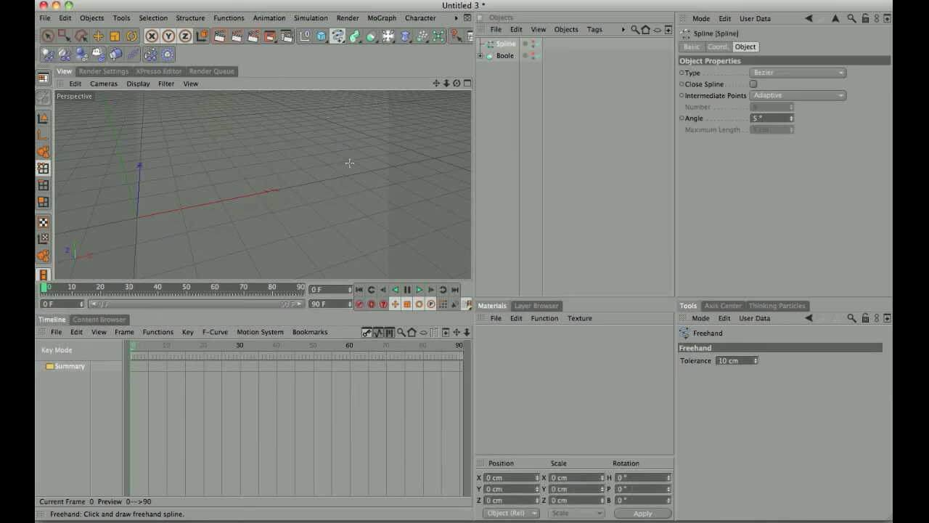
left_click(505, 44)
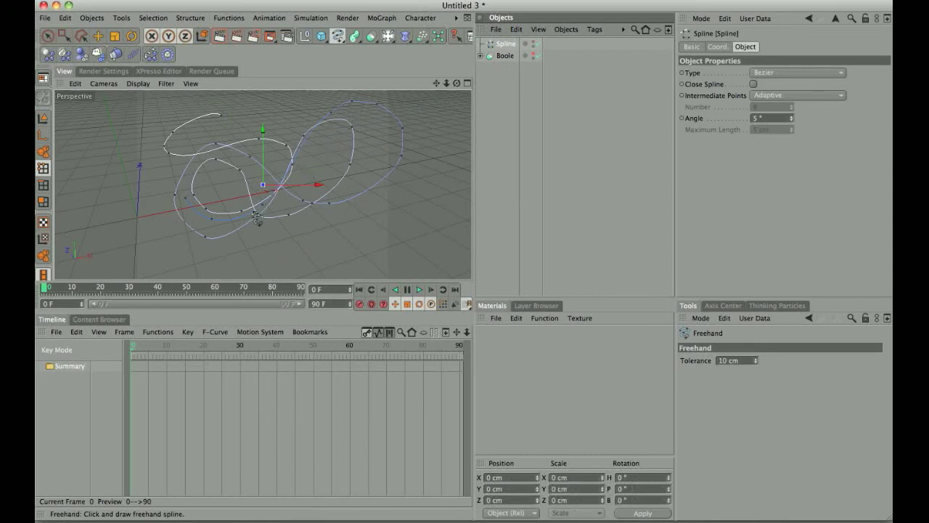
left_click(43, 119)
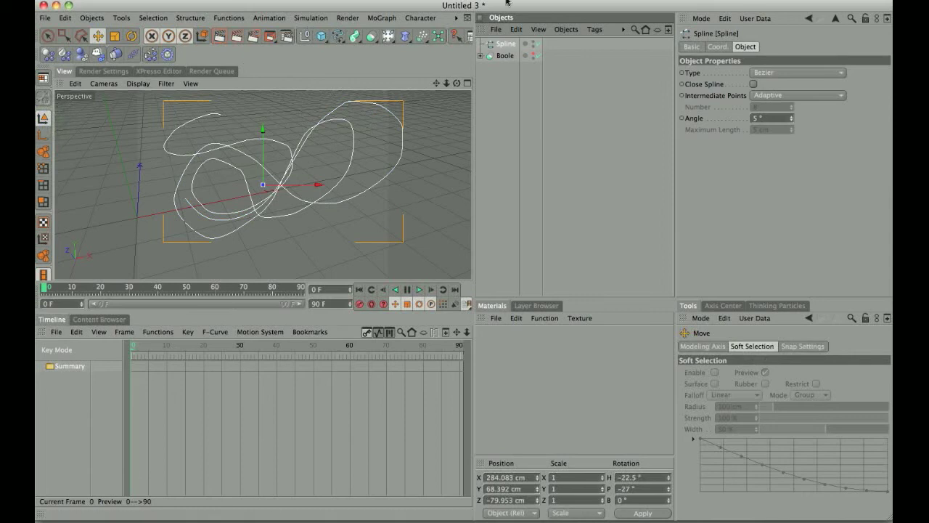
left_click_drag(351, 42, 402, 92)
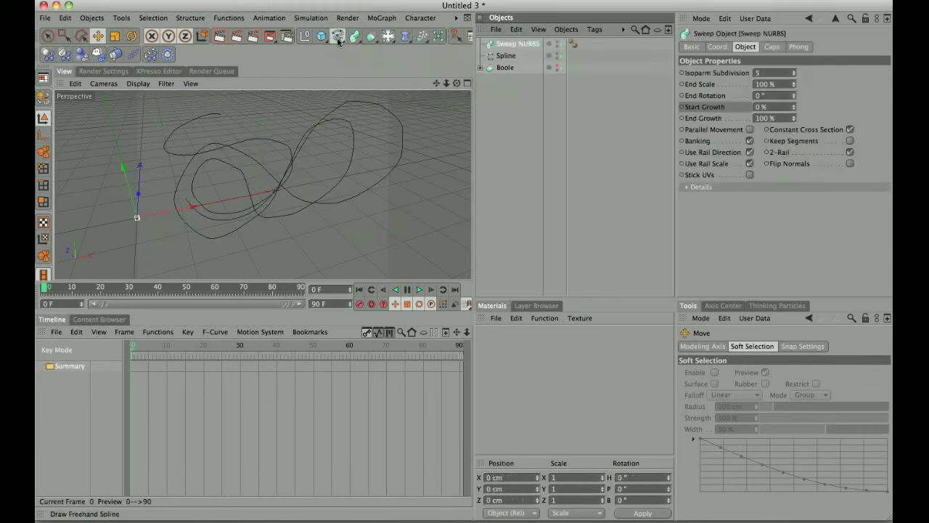
Put a Circle and the Spline under the Sweep NURBS and set the Circle radius to 5 cm
left_click_drag(338, 41, 387, 94)
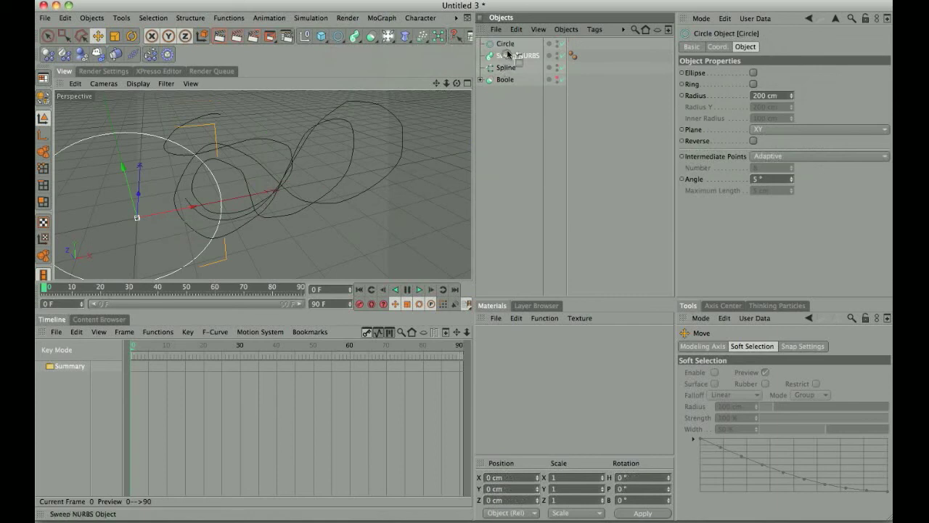
mouse_move(505, 58)
left_mouse_down()
mouse_move(503, 67)
mouse_move(508, 47)
mouse_move(506, 70)
mouse_move(510, 53)
left_mouse_up()
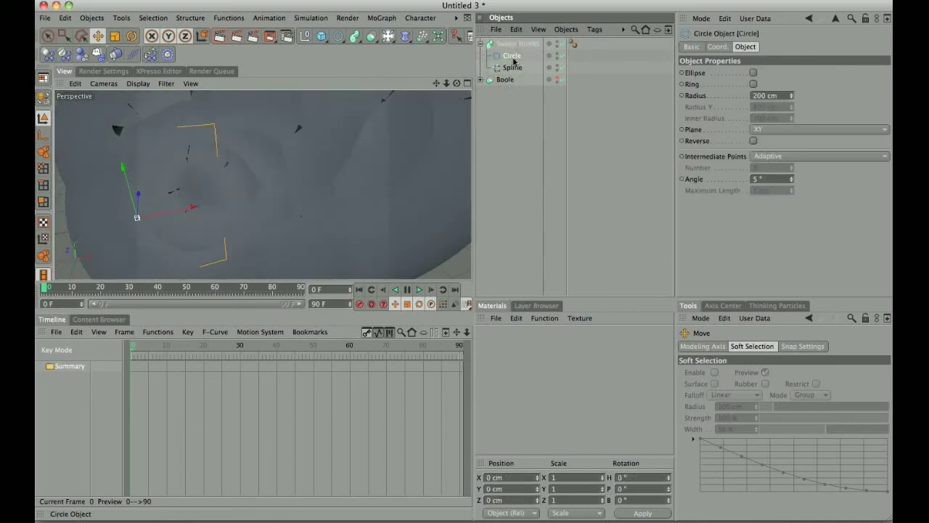
left_click(780, 97)
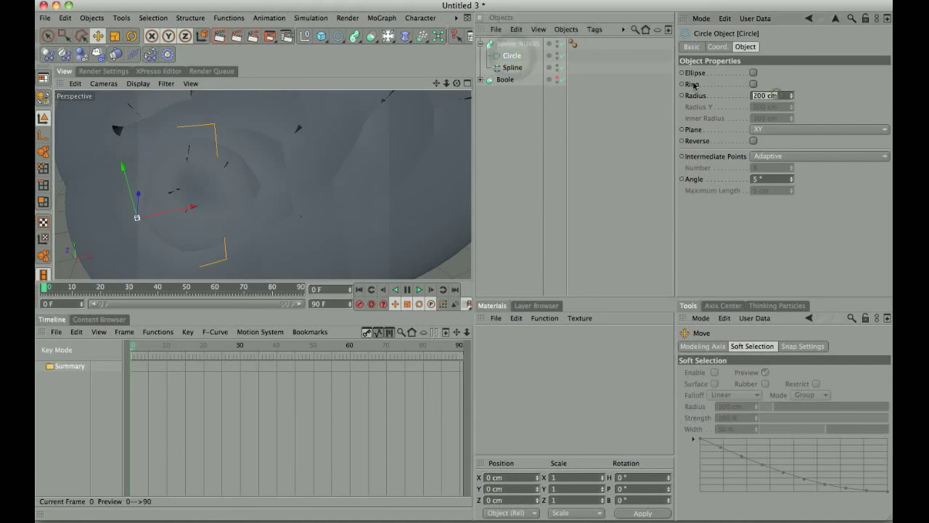
type("2")
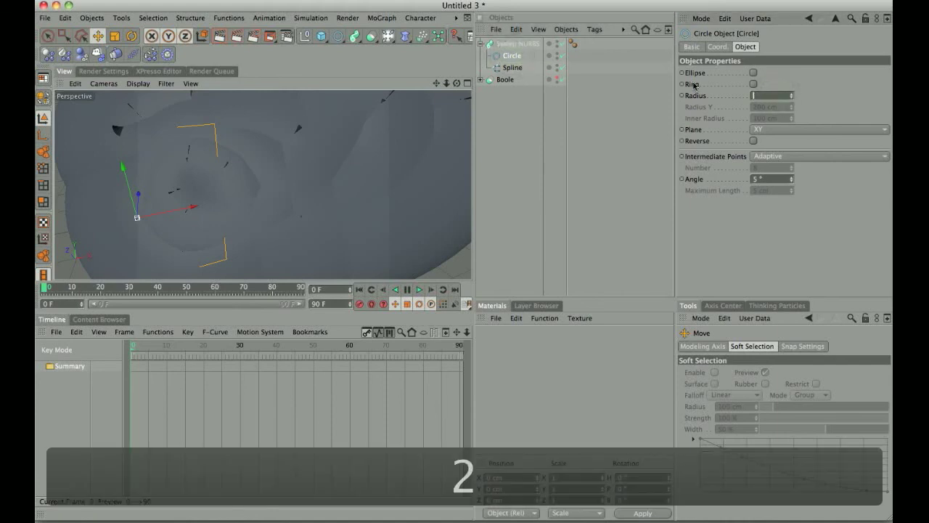
type("5")
key("Tab")
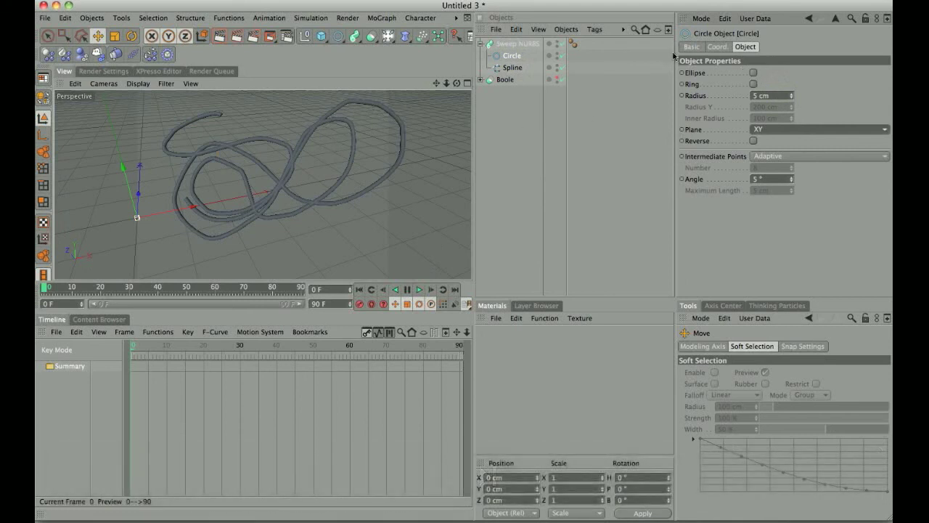
left_click(530, 44)
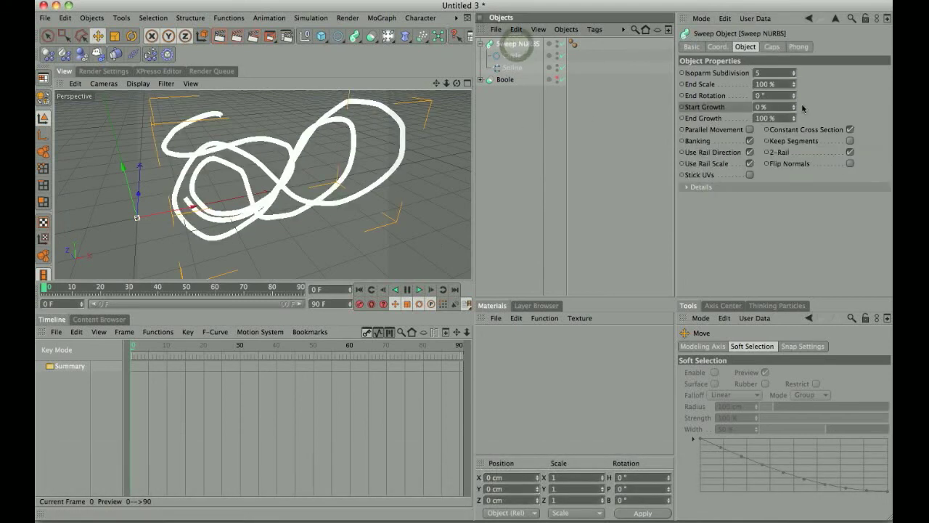
left_click_drag(794, 109, 791, 135)
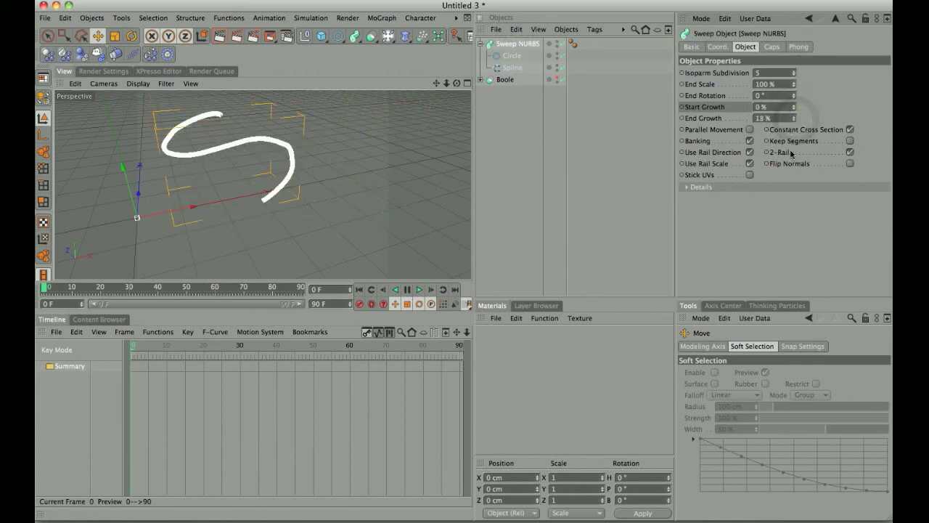
left_click_drag(791, 153, 791, 75)
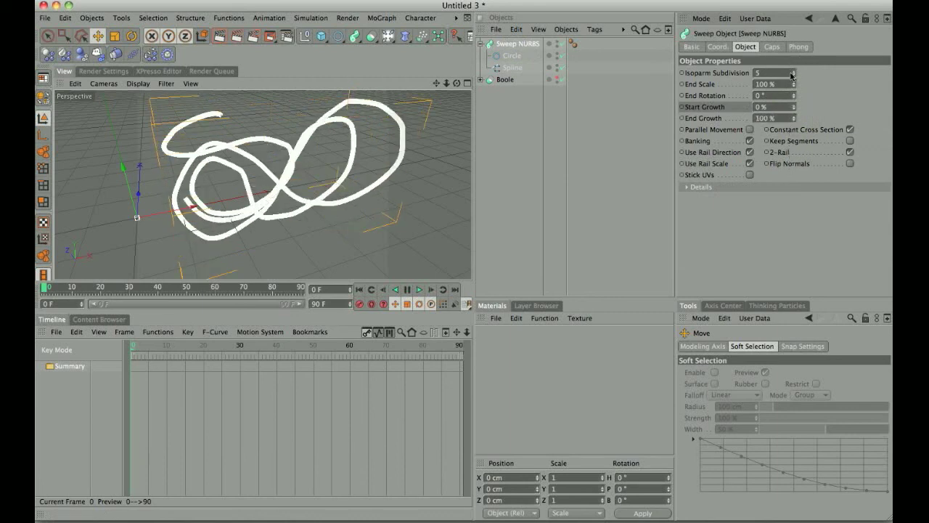